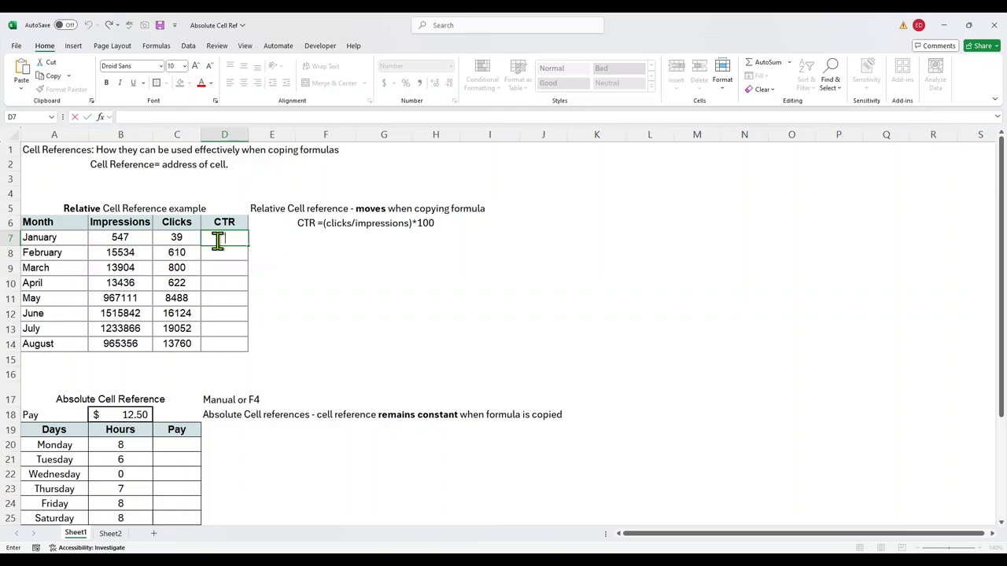
# Enter January's CTR formula =(C7/B7)*100 in D7 and check its references.
pyautogui.write('=(')
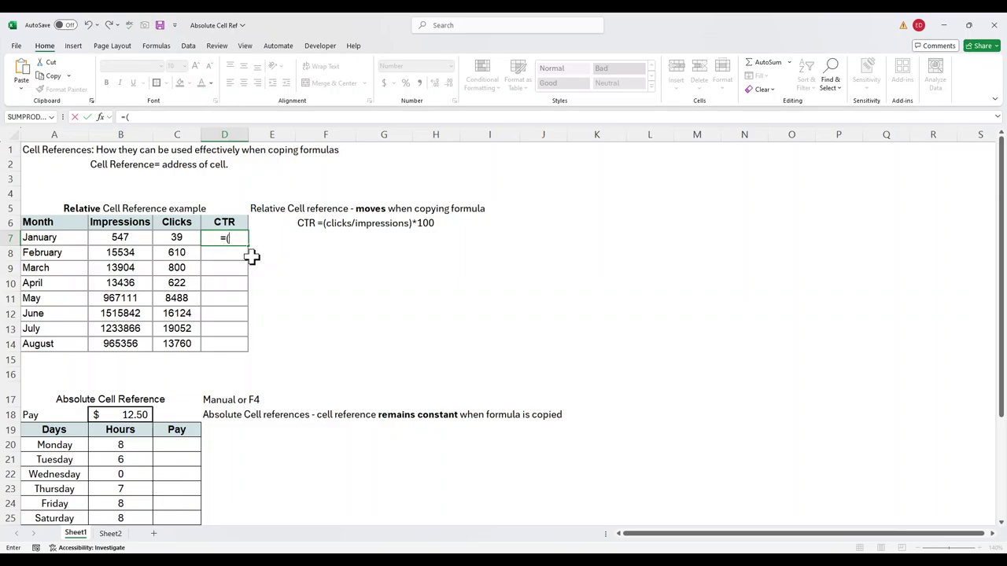
pyautogui.click(179, 238)
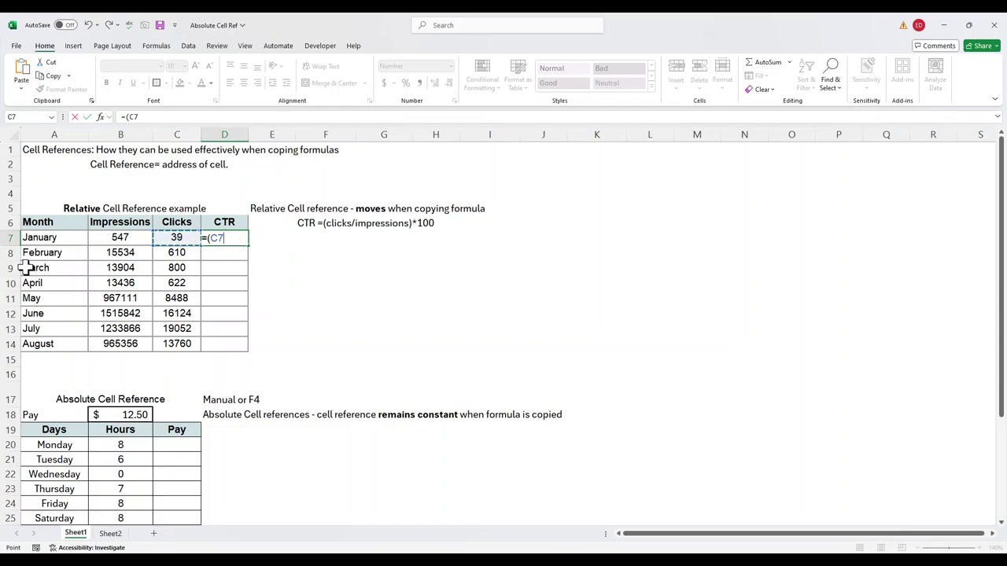
pyautogui.write('/')
pyautogui.click(120, 238)
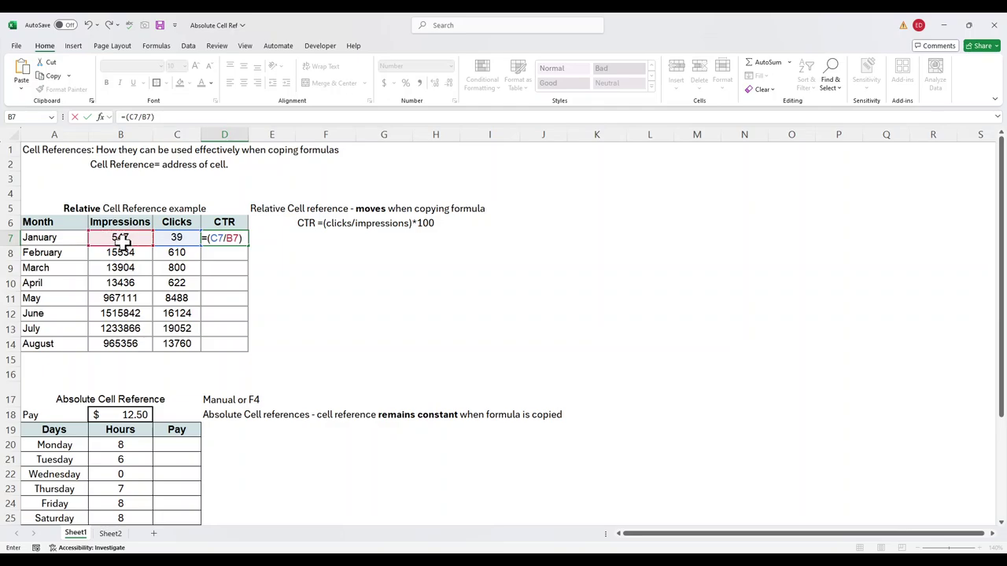
pyautogui.write(')*100')
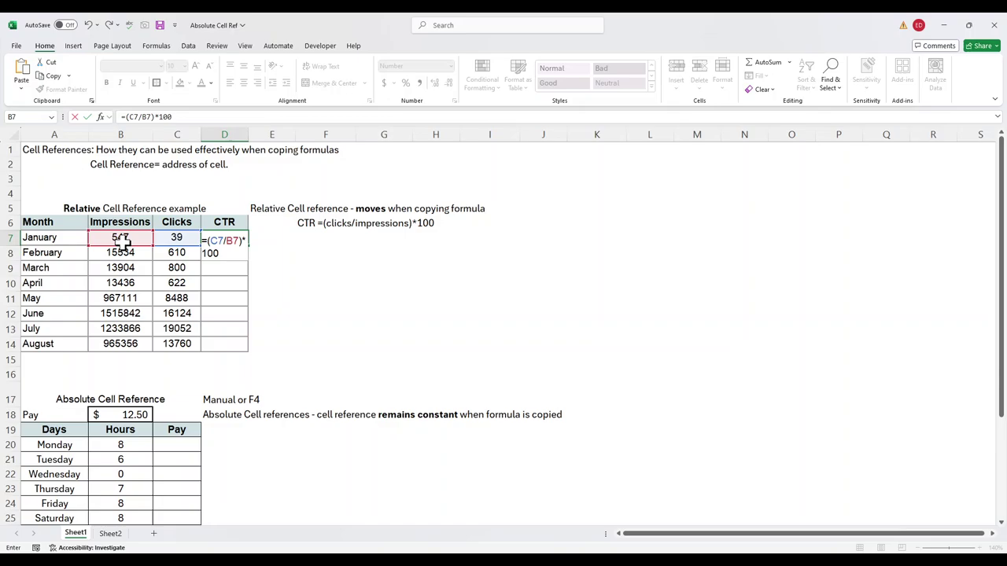
pyautogui.press('Return')
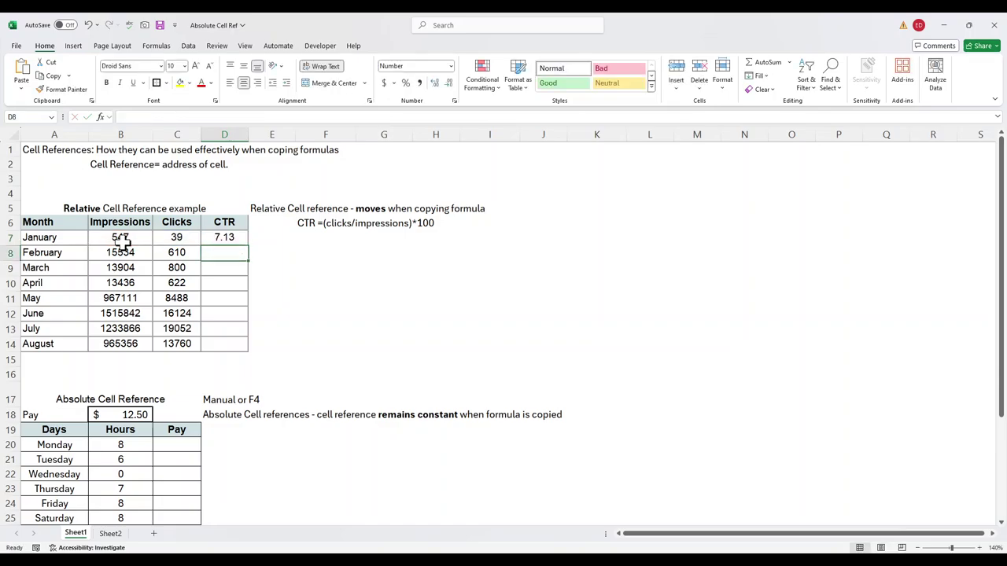
pyautogui.click(225, 241)
pyautogui.doubleClick(230, 237)
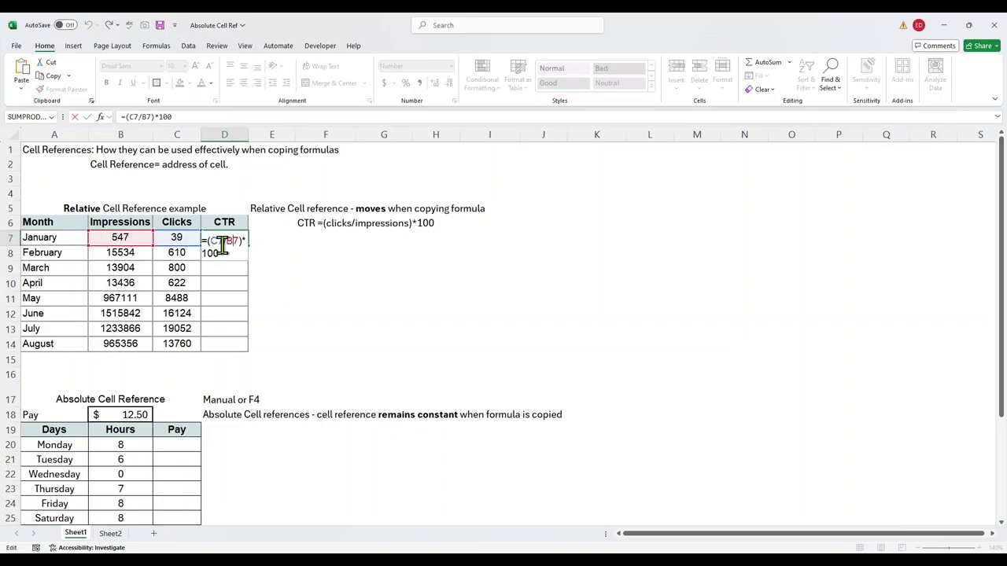
pyautogui.press('Escape')
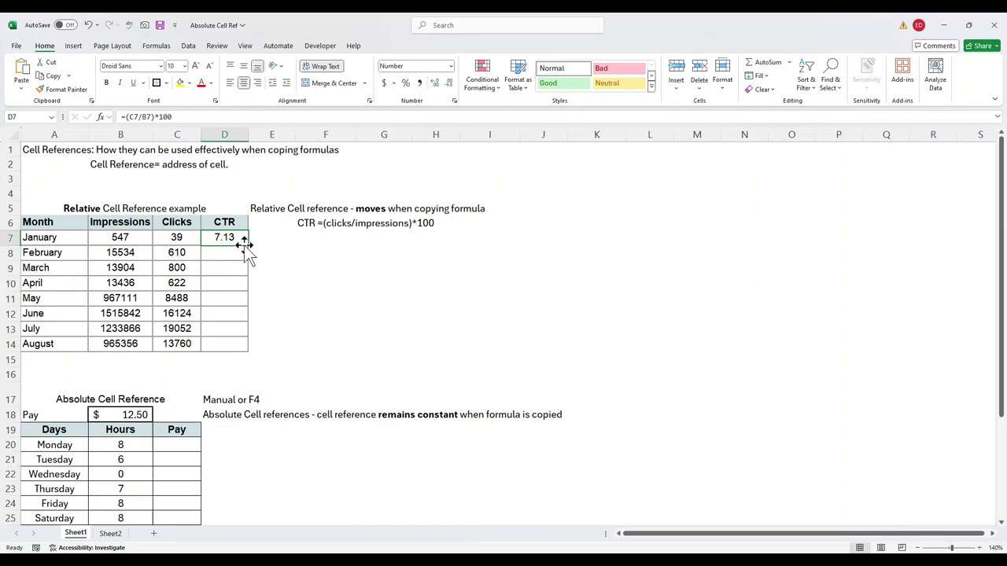
# Fill the CTR formula down to August in D14 and check its shifted references.
pyautogui.moveTo(248, 244); pyautogui.dragTo(244, 359)
pyautogui.click(302, 344)
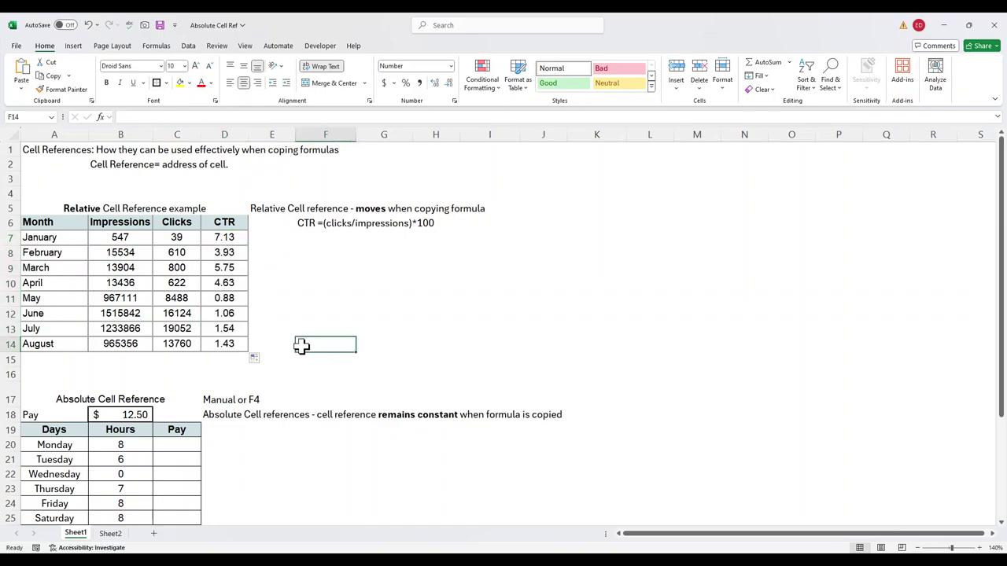
pyautogui.click(225, 344)
pyautogui.doubleClick(225, 343)
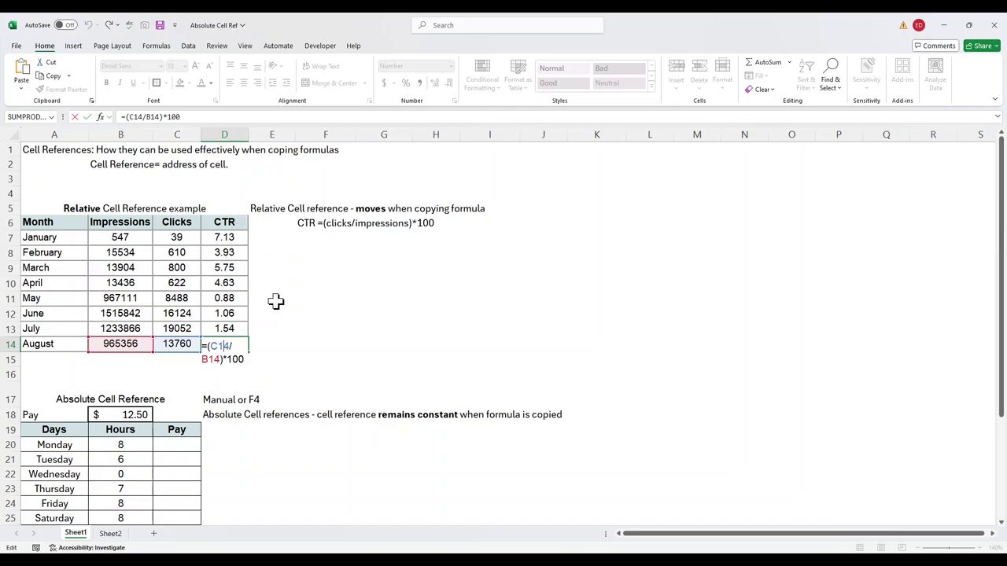
# Enter Monday's pay formula =$B$18*B20 in C20, locking the 12.50 rate in B18.
pyautogui.click(171, 445)
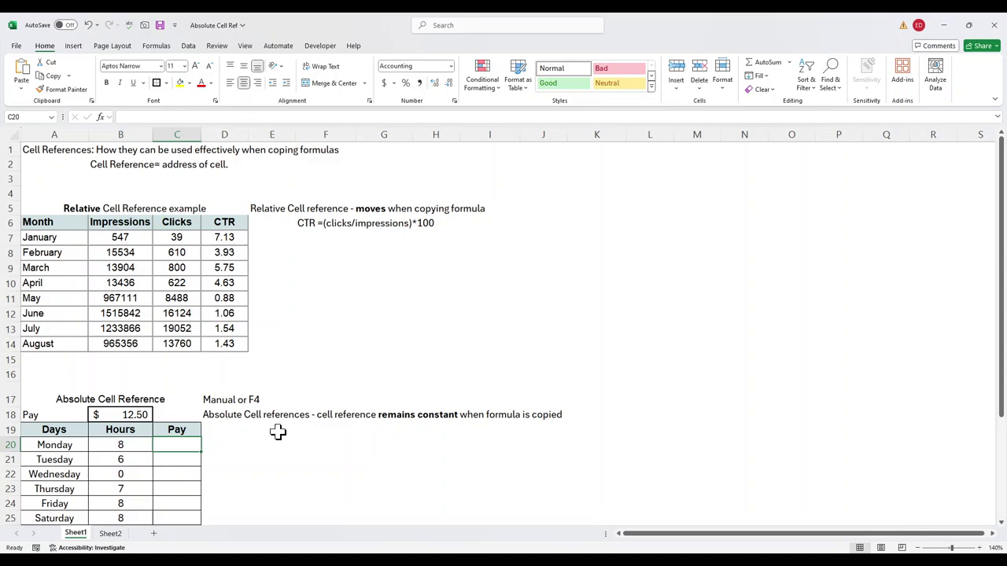
pyautogui.scroll(-1, 278, 432)
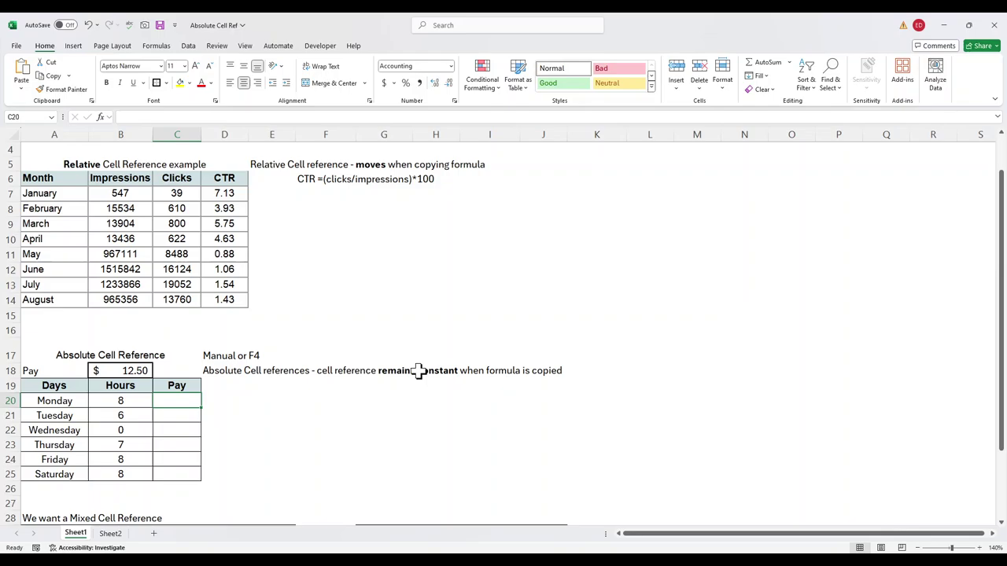
pyautogui.click(125, 372)
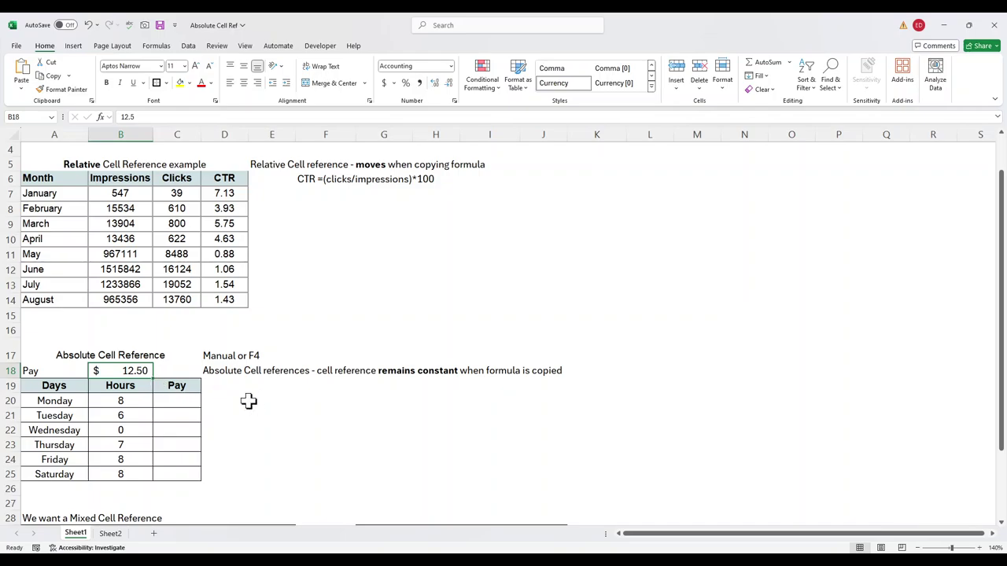
pyautogui.click(181, 400)
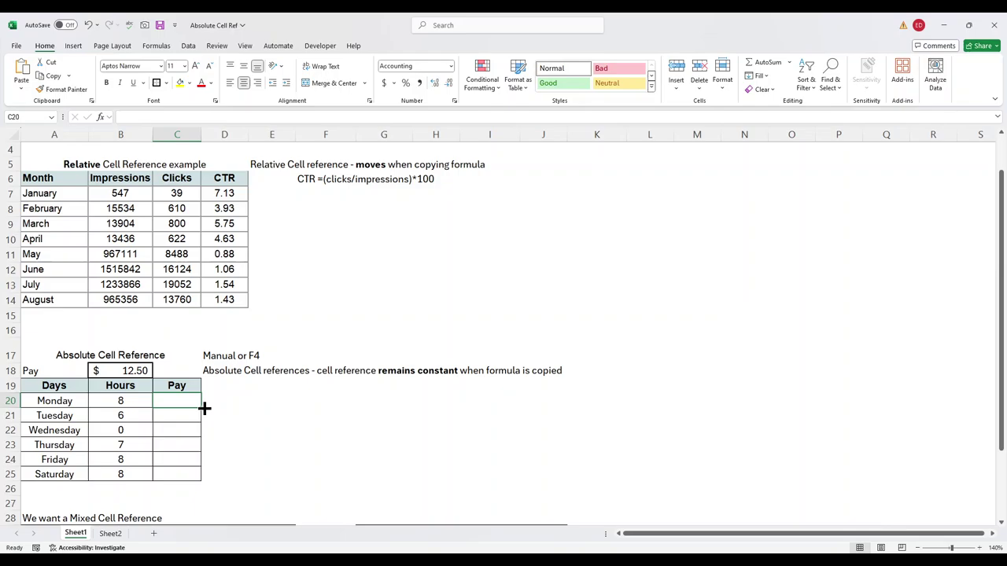
pyautogui.write('=')
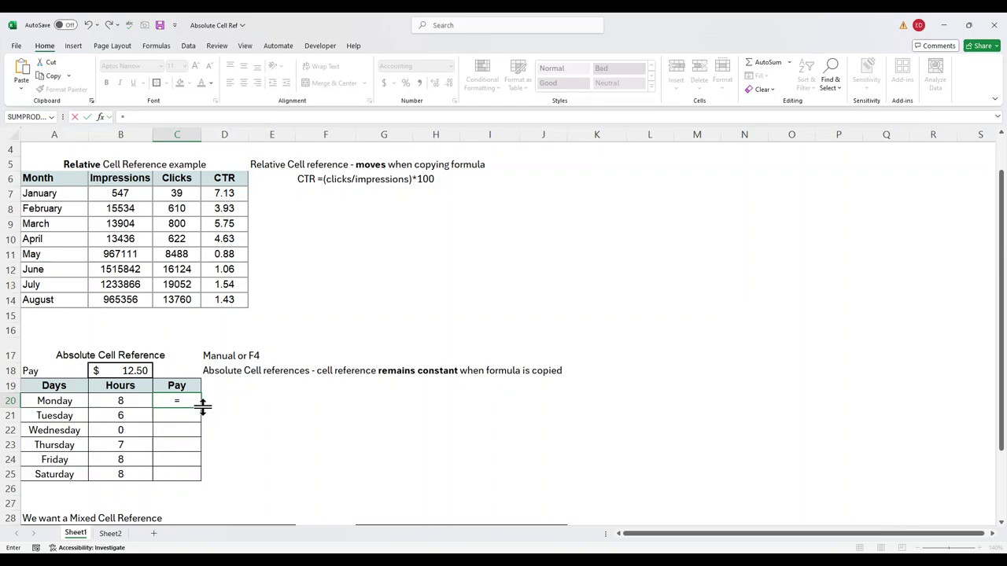
pyautogui.click(135, 371)
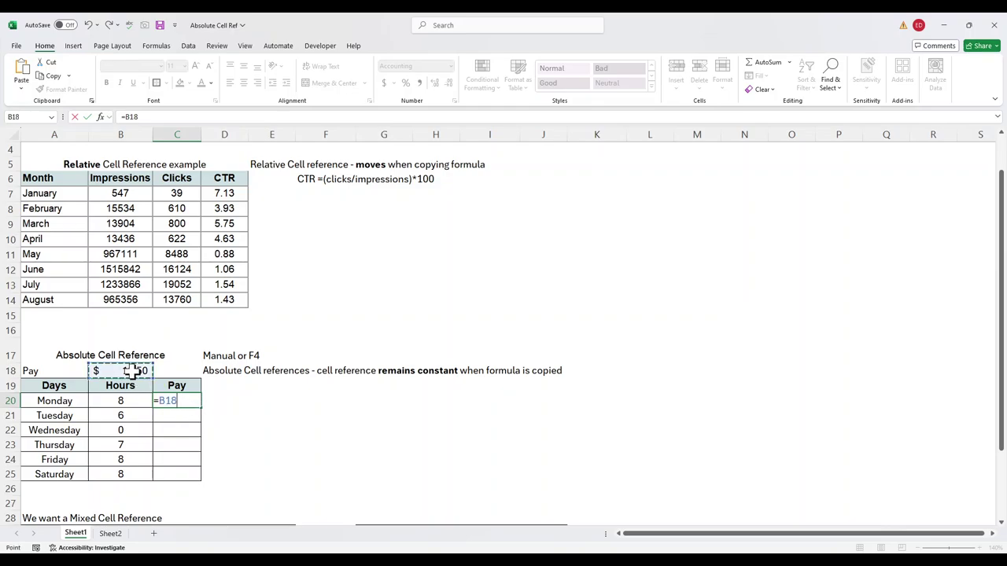
pyautogui.click(158, 400)
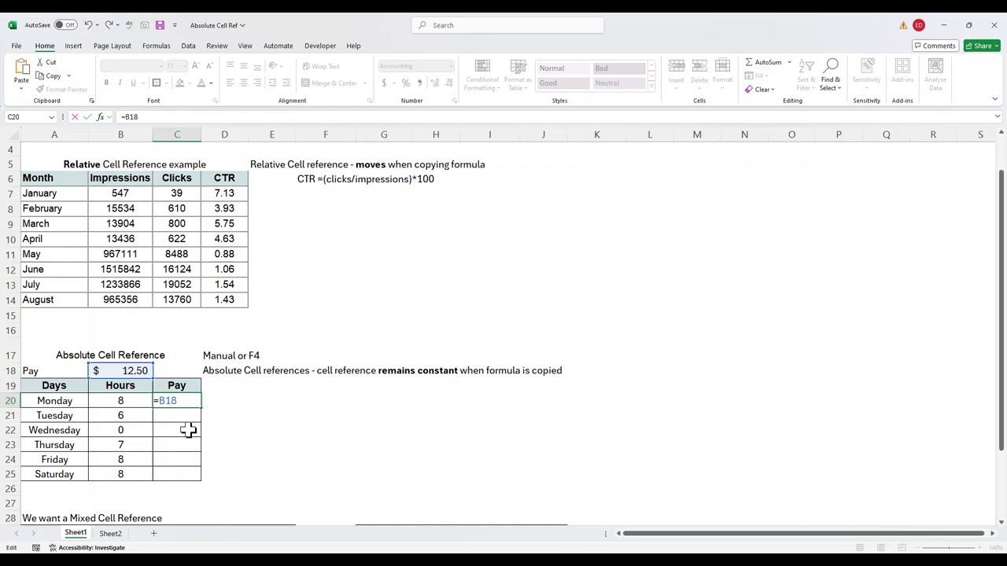
pyautogui.write('$B')
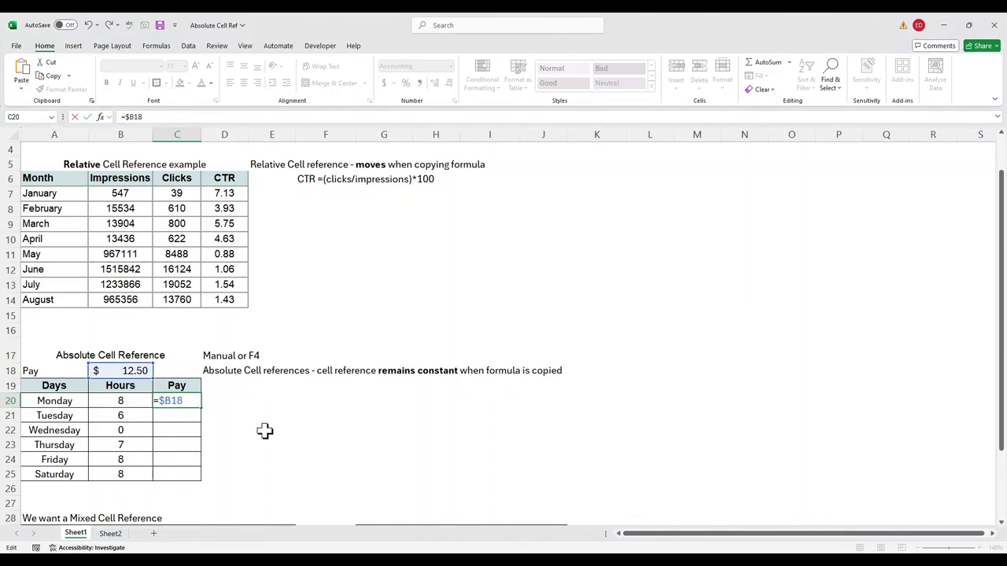
pyautogui.write('$18*')
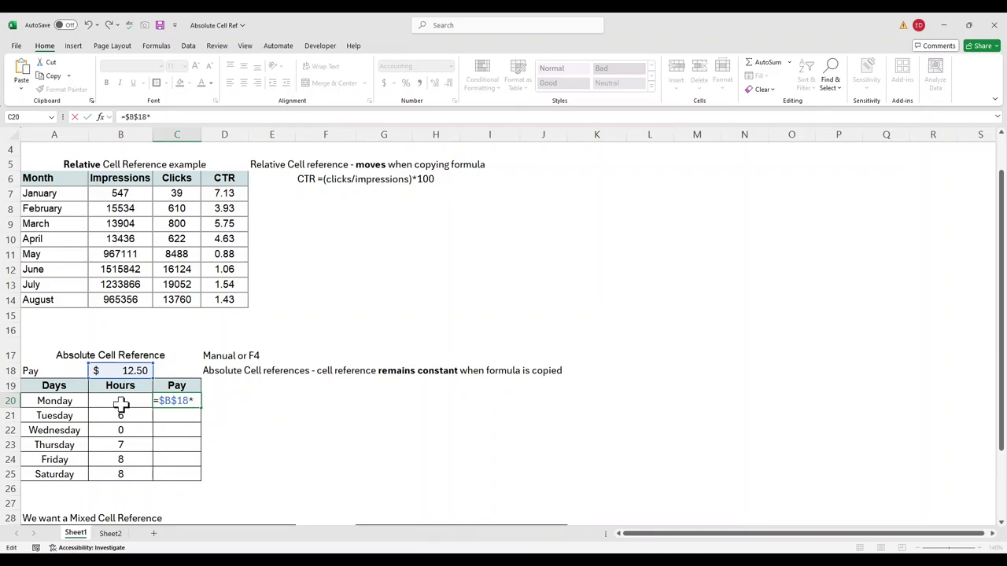
pyautogui.click(121, 403)
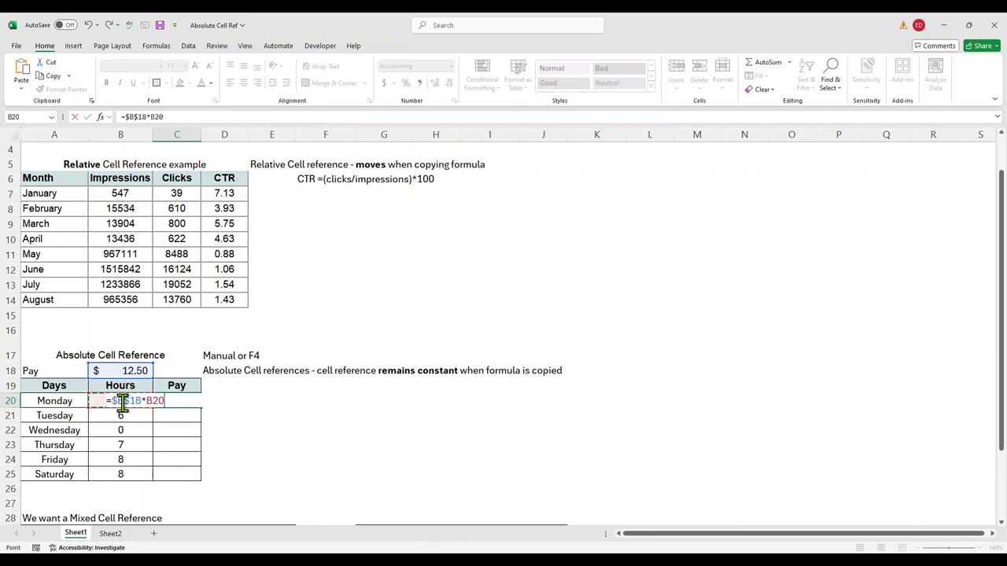
pyautogui.press('Return')
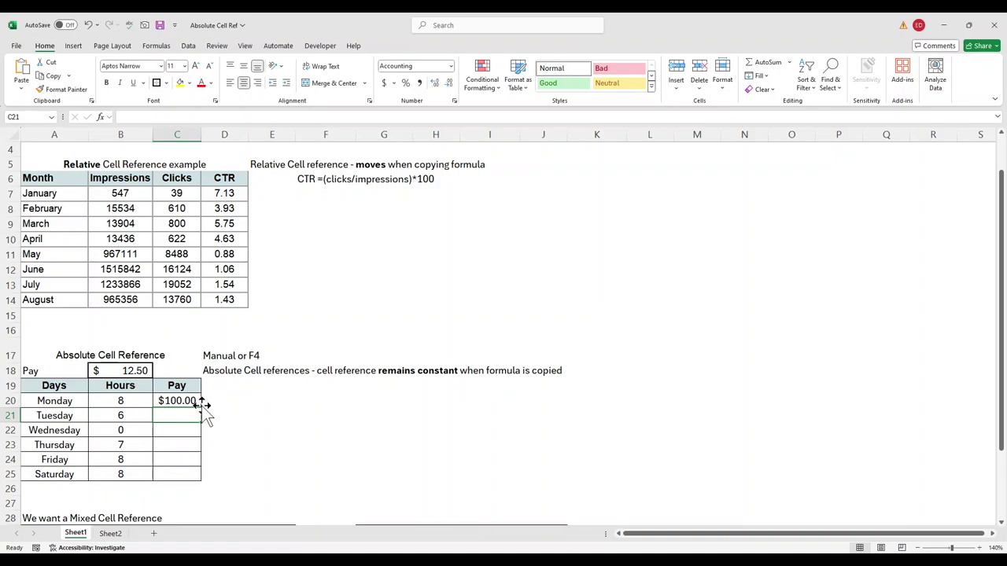
# Copy the pay formula down to Tuesday and confirm it reads =$B$18*B21.
pyautogui.click(198, 403)
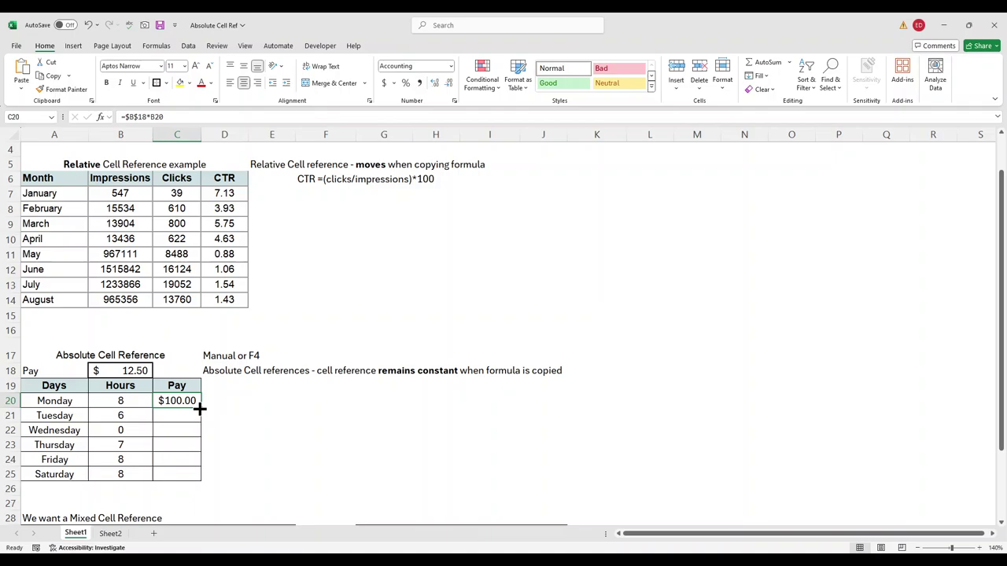
pyautogui.moveTo(200, 408); pyautogui.dragTo(202, 421)
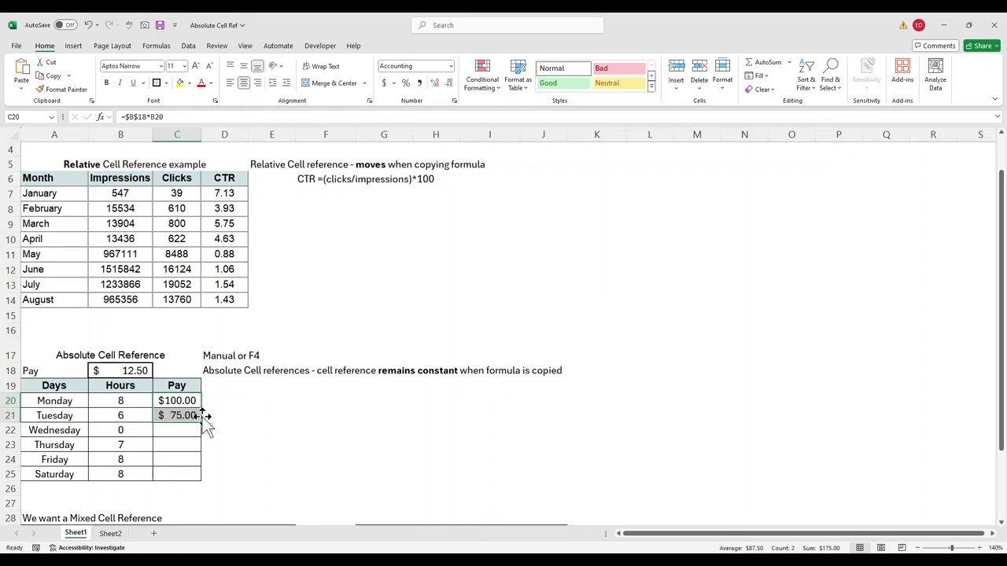
pyautogui.click(197, 412)
pyautogui.doubleClick(191, 413)
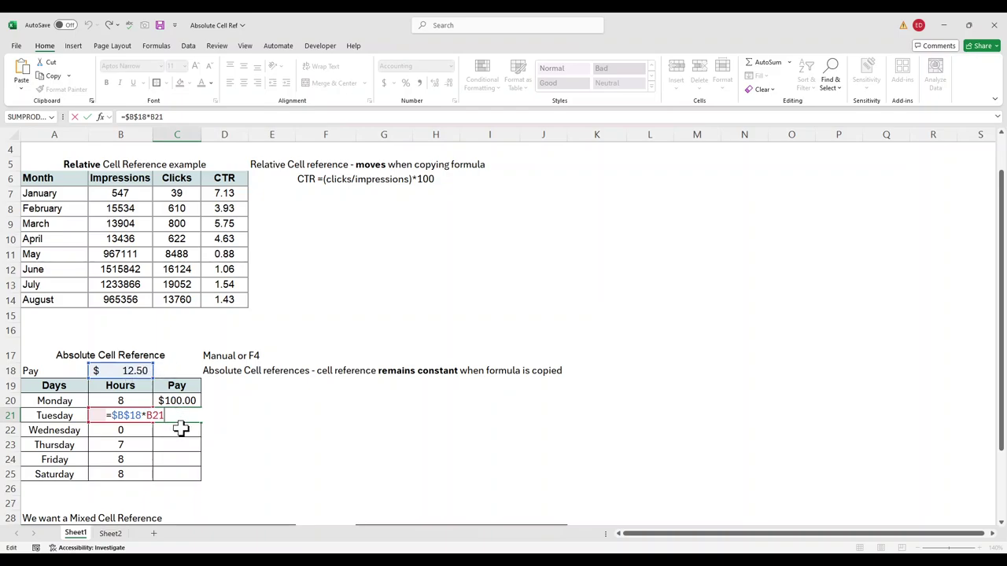
# Enter Wednesday's pay formula =$B$18*B22 in C22, making B18 absolute with F4.
pyautogui.press('Return')
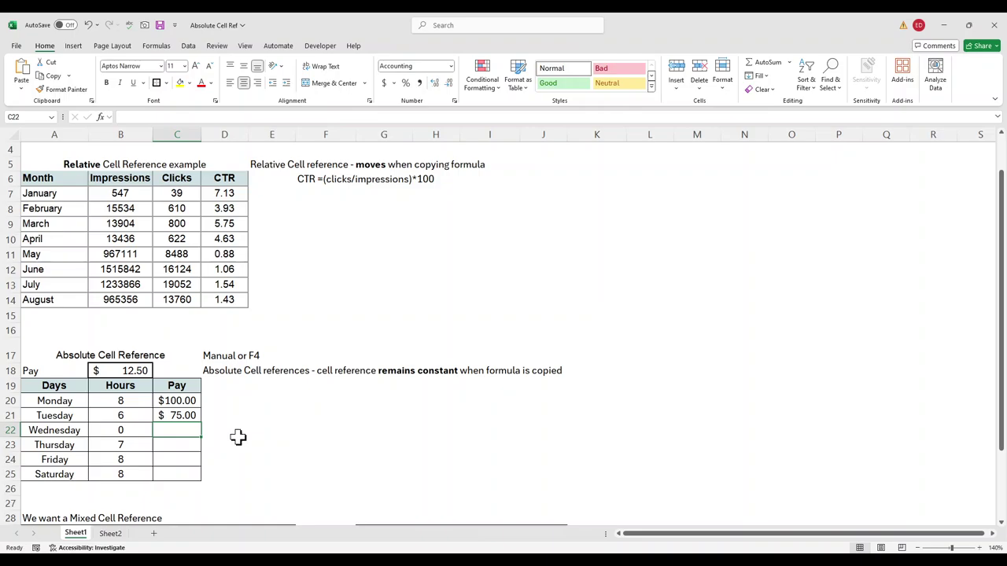
pyautogui.write('=')
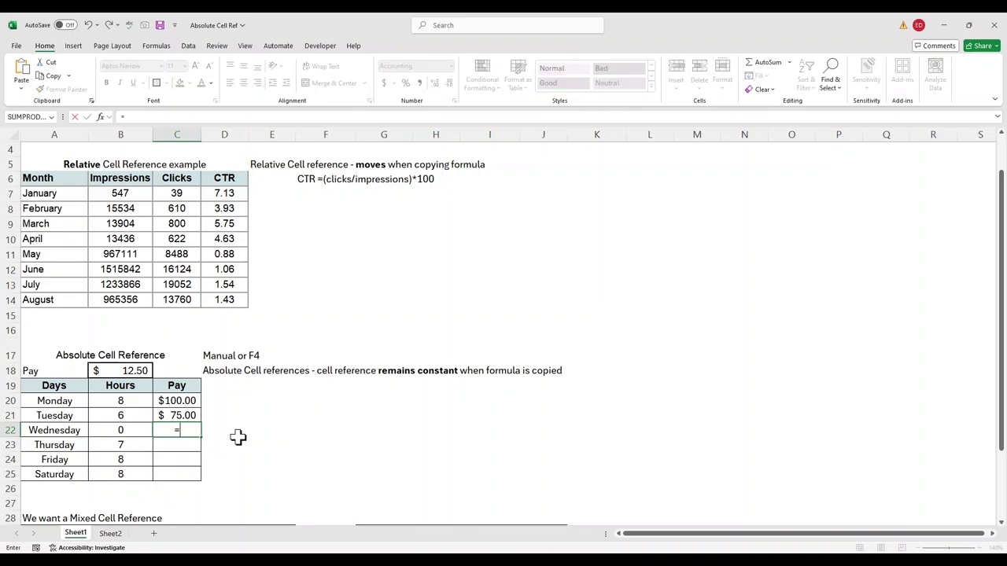
pyautogui.click(128, 373)
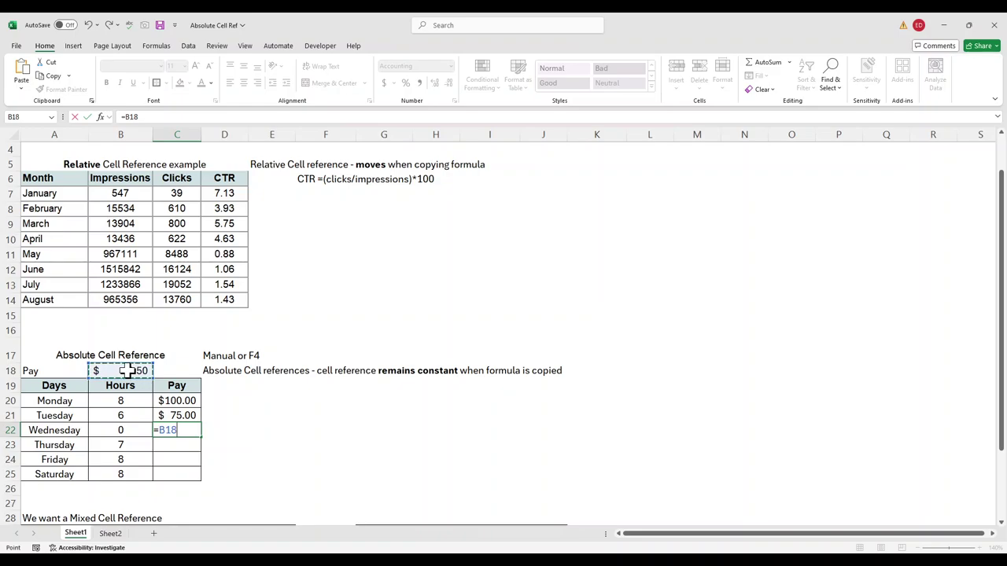
pyautogui.press('F4')
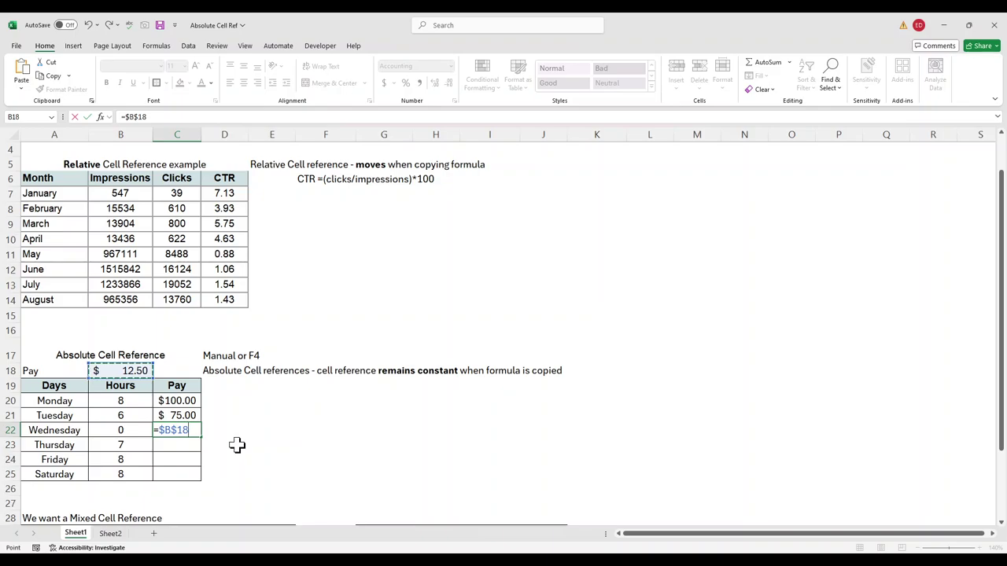
pyautogui.write('*')
pyautogui.click(126, 431)
pyautogui.press('Return')
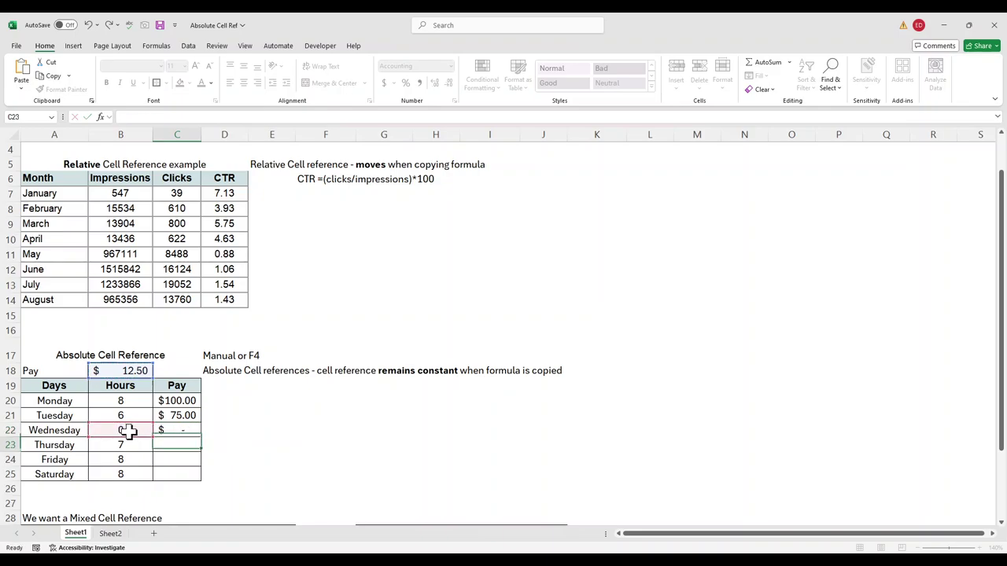
# Fill Wednesday's pay formula down to Saturday and check the formula in C25.
pyautogui.click(184, 431)
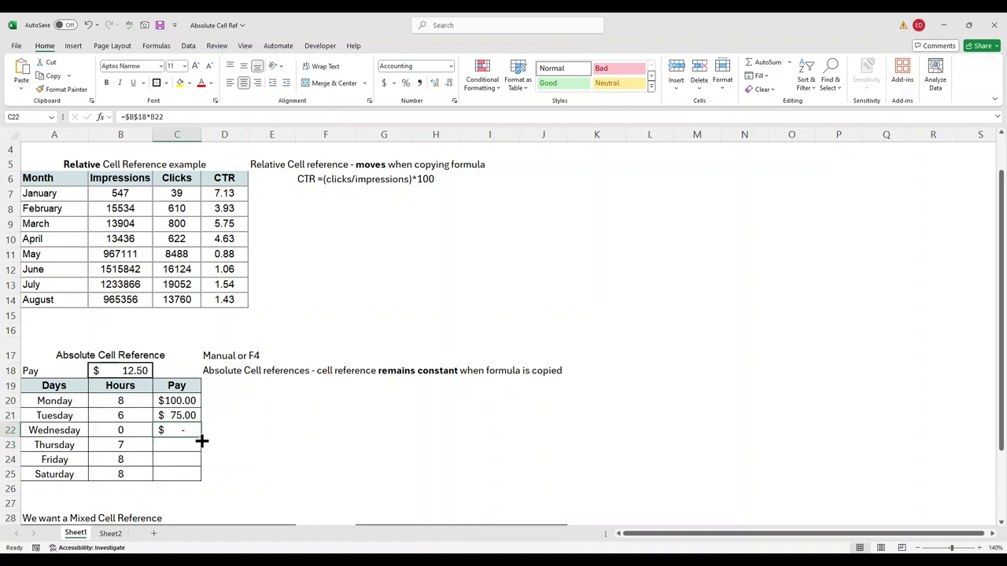
pyautogui.moveTo(201, 441); pyautogui.dragTo(200, 477)
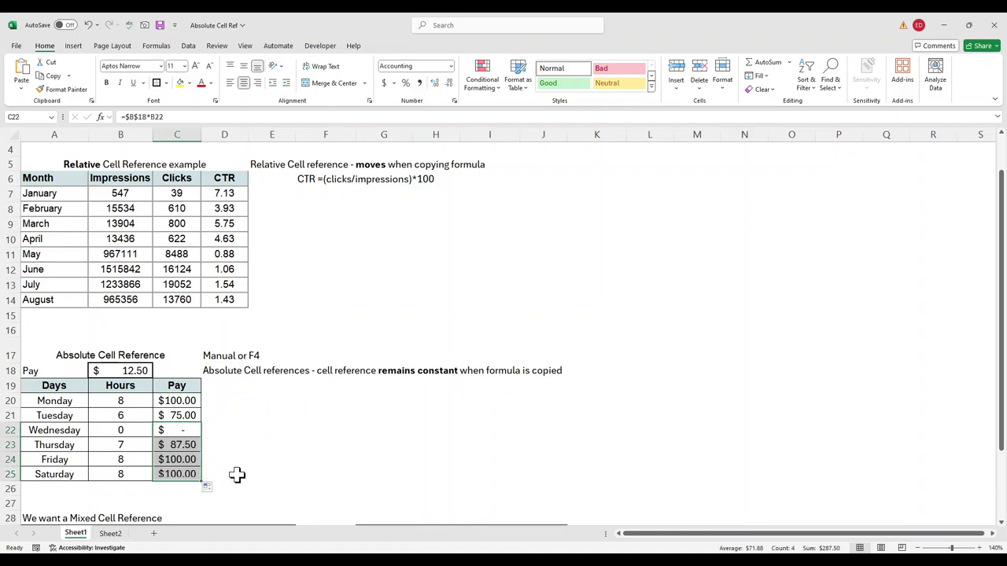
pyautogui.click(238, 474)
pyautogui.doubleClick(188, 475)
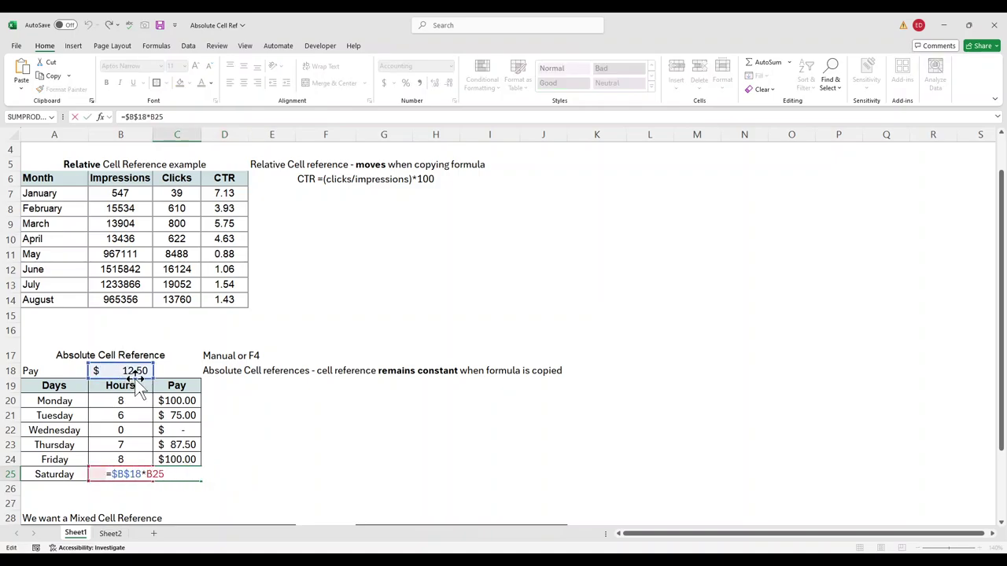
pyautogui.click(266, 458)
pyautogui.scroll(-5, 265, 456)
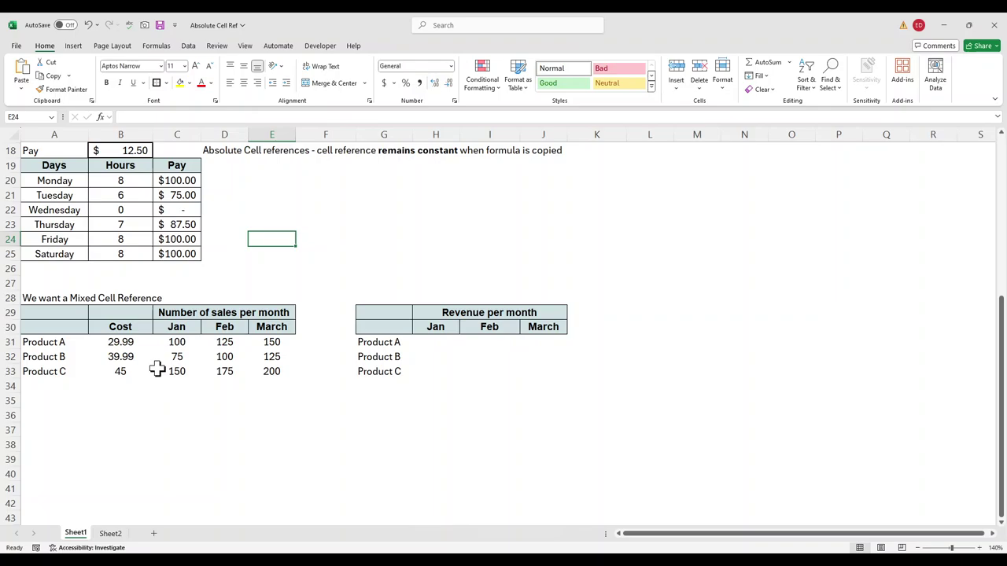
pyautogui.click(439, 342)
pyautogui.moveTo(440, 342); pyautogui.dragTo(540, 340)
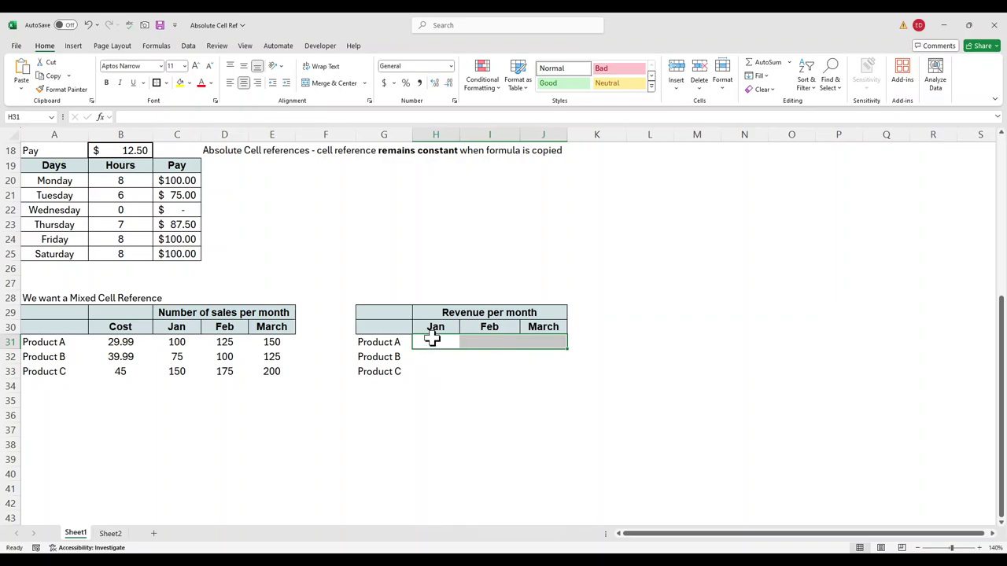
pyautogui.click(136, 341)
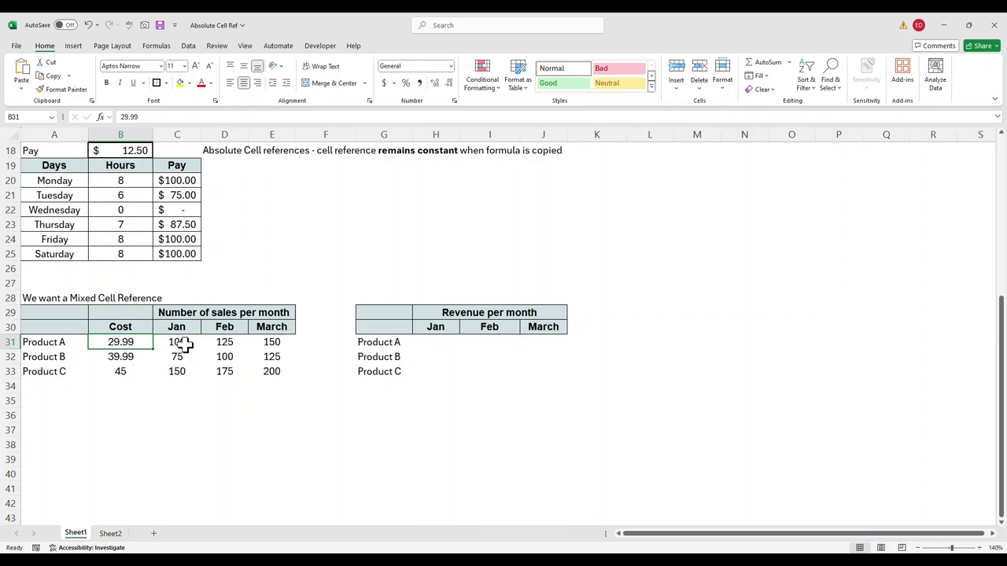
pyautogui.click(440, 340)
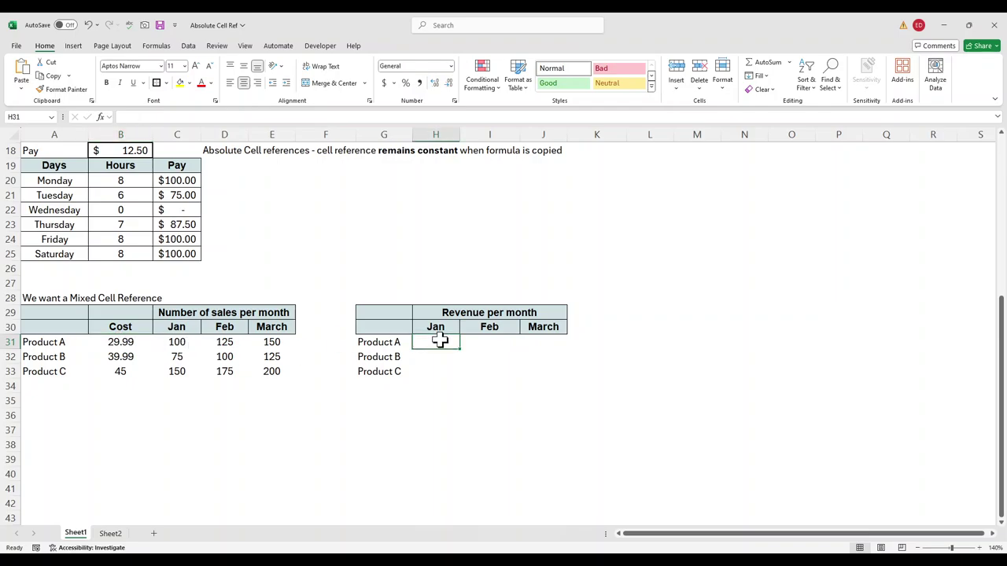
# Enter Product A's January revenue formula =$B31*C31 in H31, locking the cost column.
pyautogui.write('=')
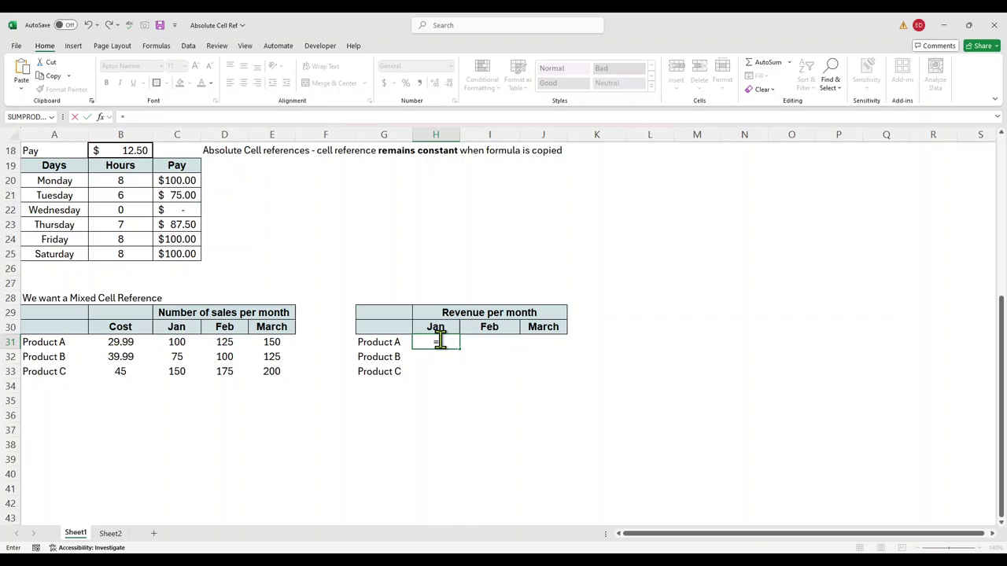
pyautogui.click(123, 342)
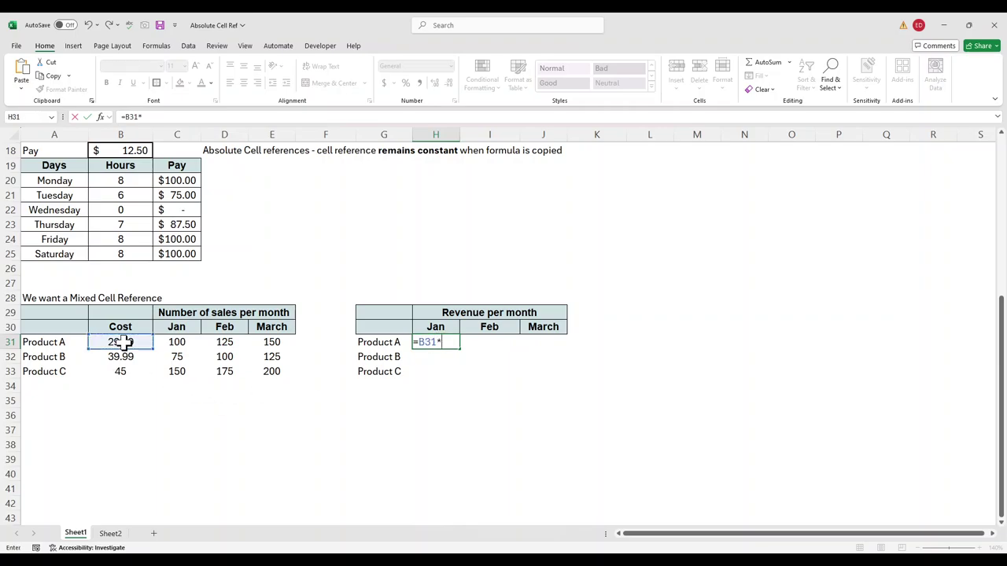
pyautogui.write('*')
pyautogui.click(174, 342)
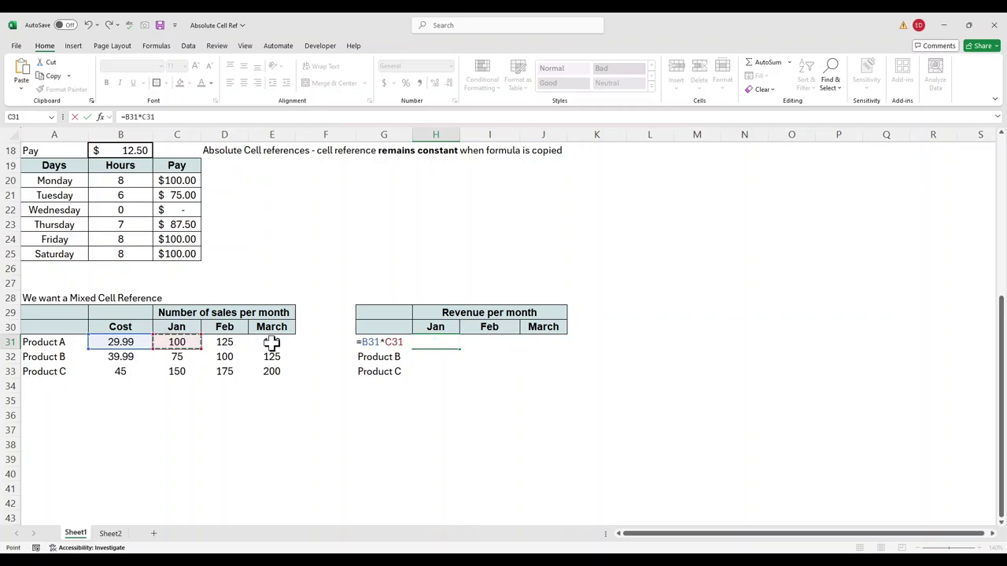
pyautogui.click(363, 342)
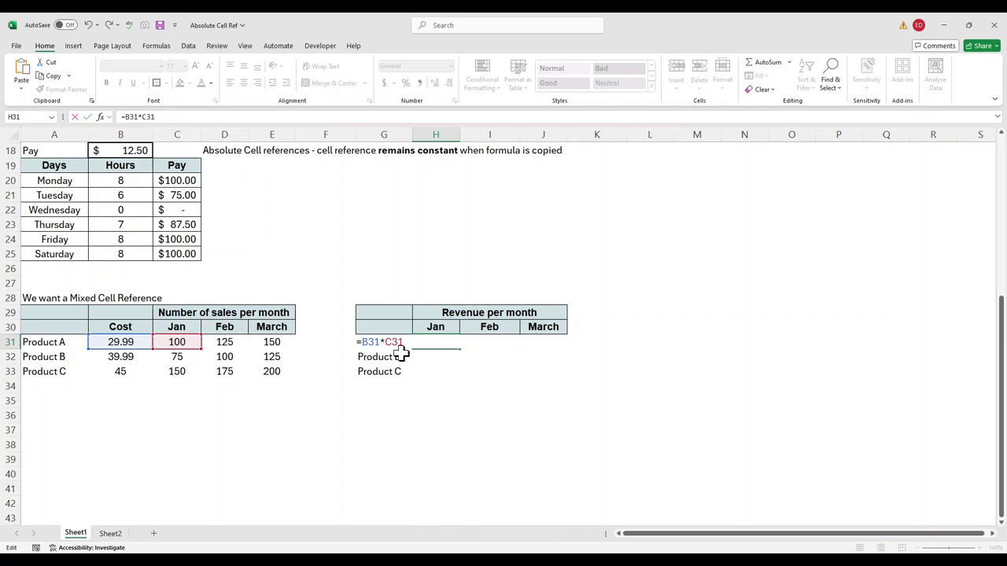
pyautogui.write('$')
pyautogui.press('Return')
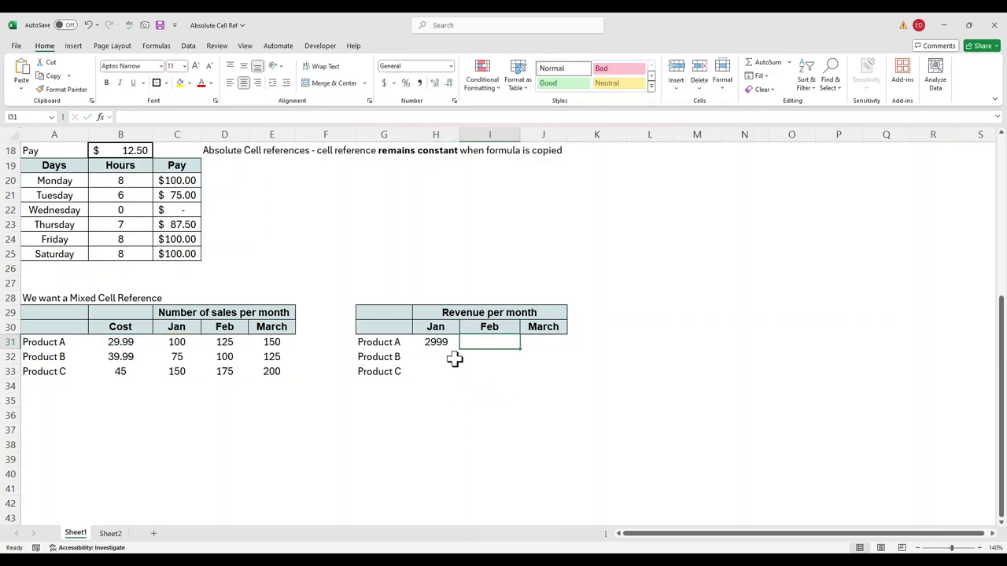
# Fill the revenue formula right to March in J31 and check its references.
pyautogui.click(441, 341)
pyautogui.moveTo(461, 350); pyautogui.dragTo(550, 347)
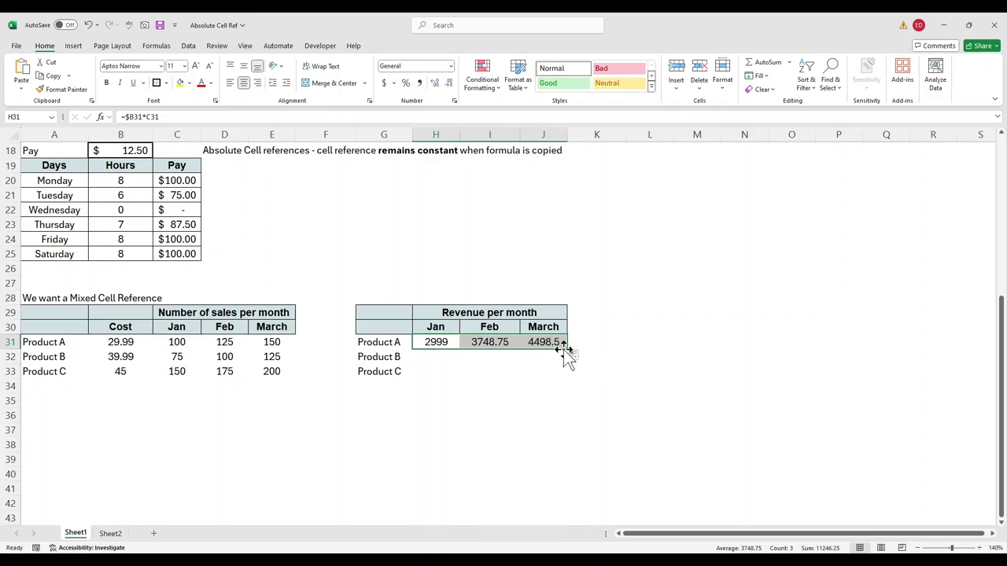
pyautogui.click(706, 374)
pyautogui.doubleClick(554, 344)
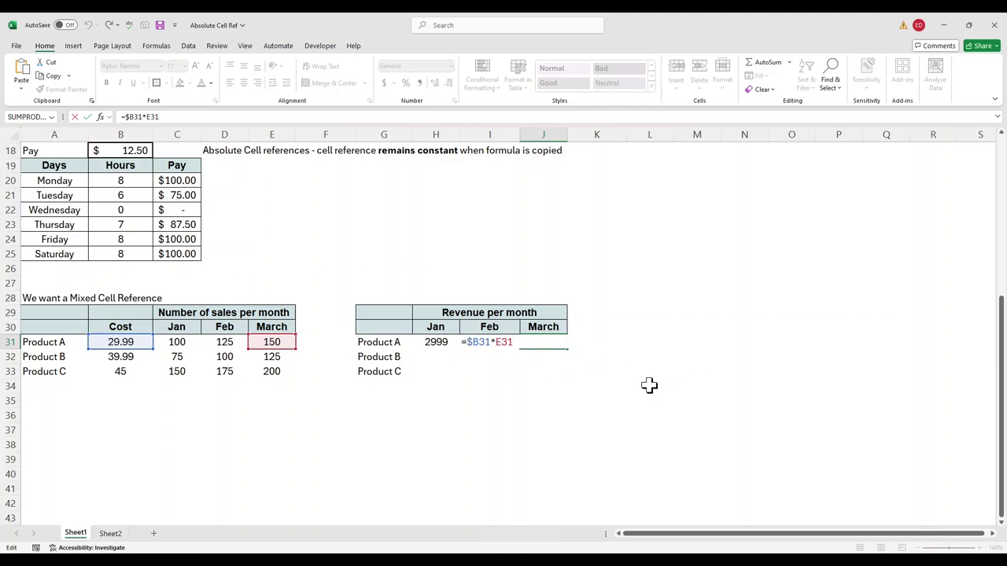
pyautogui.hotkey('ctrl', 'Return')
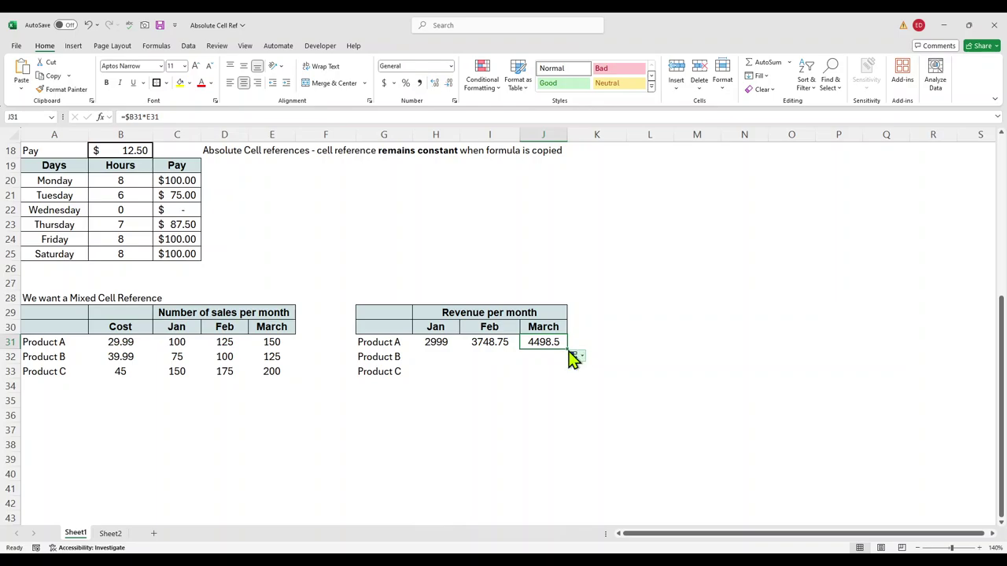
# Fill H31:J31 down to row 33 and confirm J33 reads =$B33*E33.
pyautogui.moveTo(568, 356)
pyautogui.mouseDown()
pyautogui.moveTo(569, 378)
pyautogui.moveTo(563, 344)
pyautogui.mouseUp()
pyautogui.moveTo(438, 342); pyautogui.dragTo(564, 381)
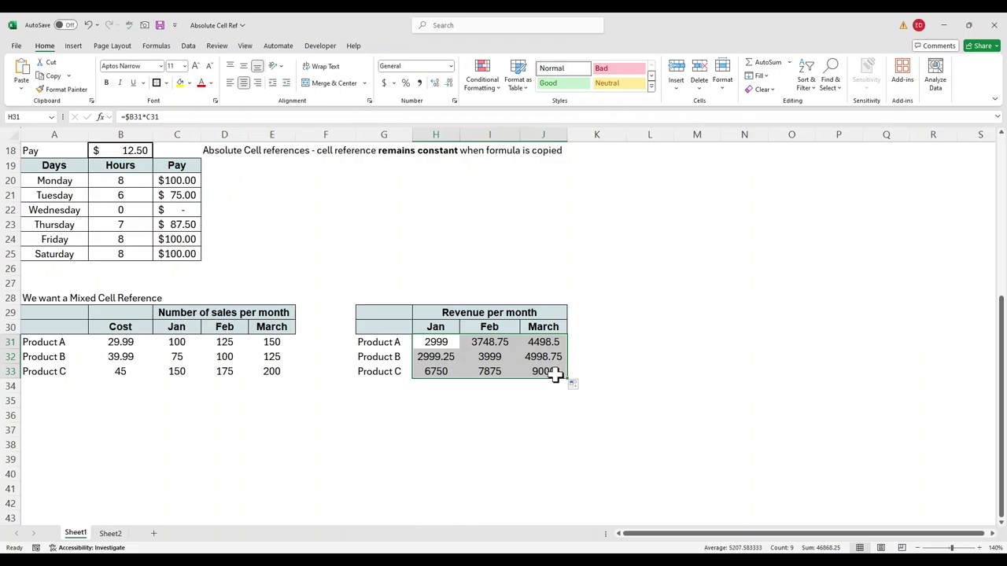
pyautogui.click(557, 377)
pyautogui.doubleClick(556, 377)
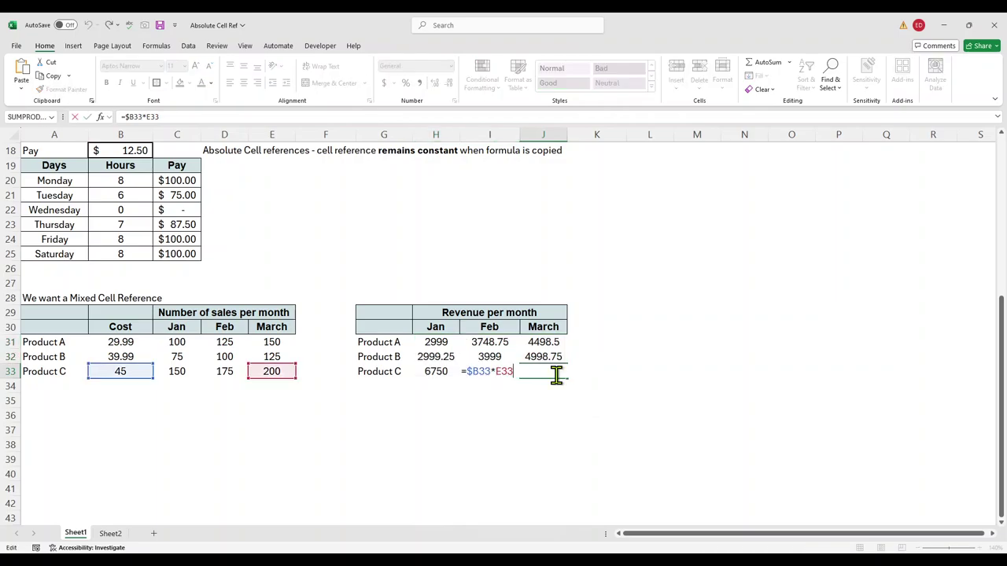